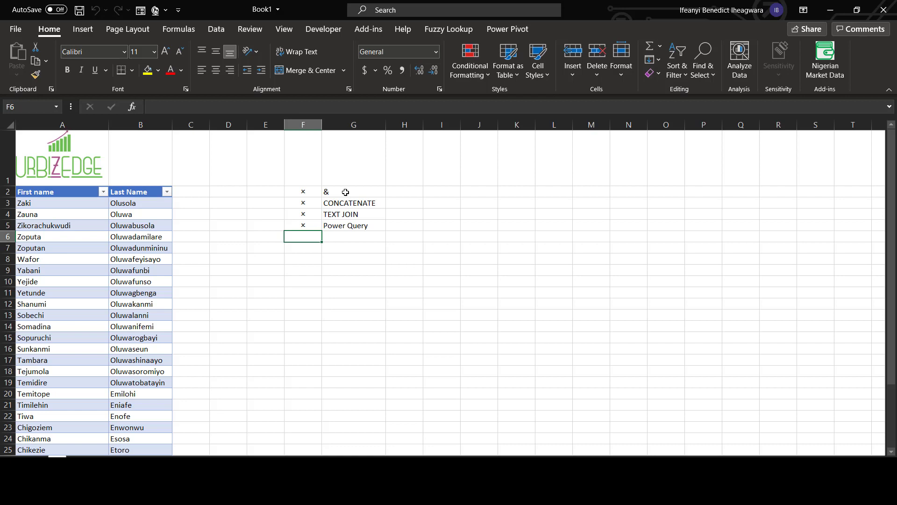
Add a 'Full name' header in C2 next to Last Name.
click(203, 196)
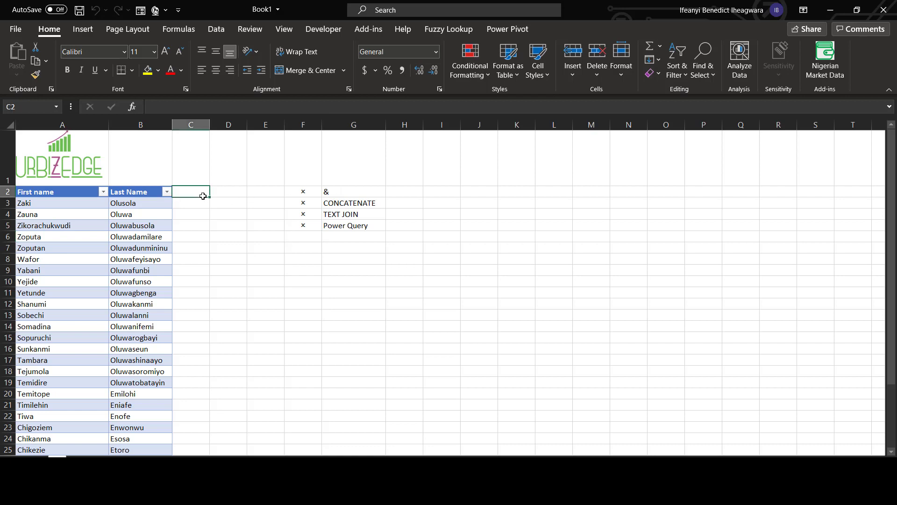
text(Fu)
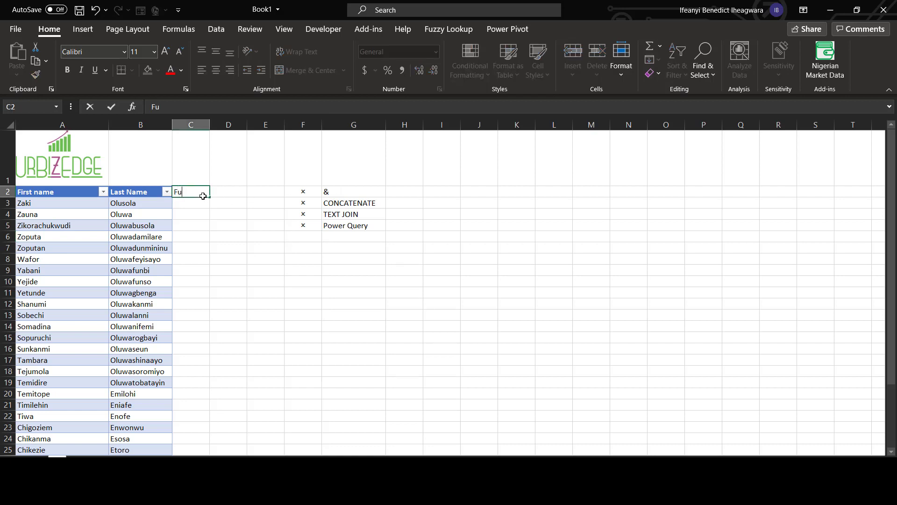
text(ll name)
key(Return)
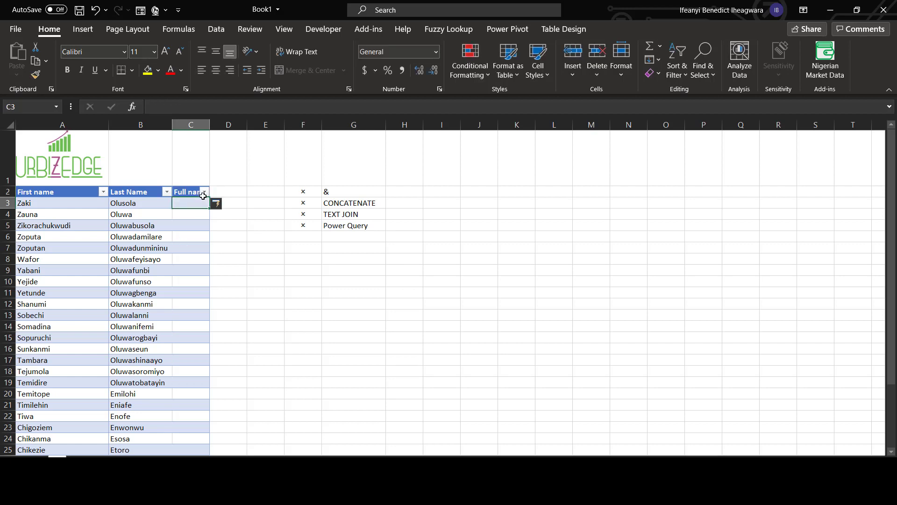
Fill the column with =[@[First name]]&[@[Last Name]] and autofit column C.
text(=)
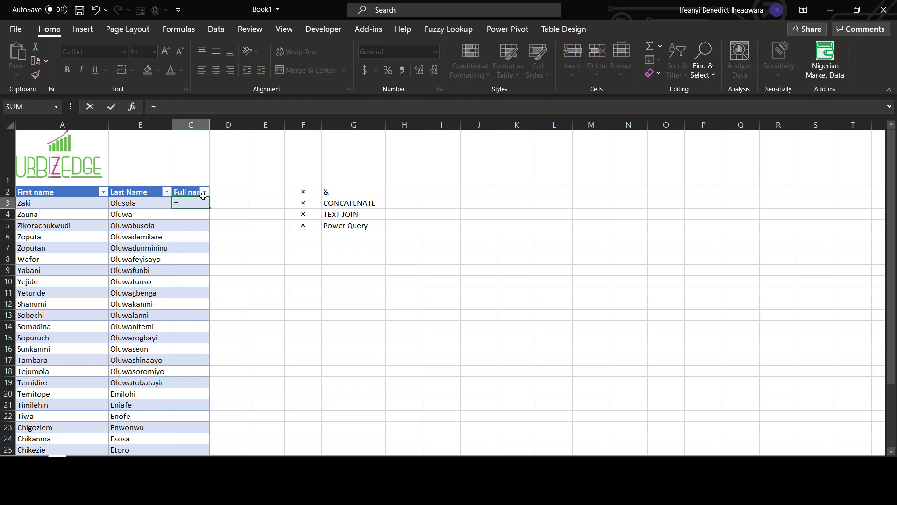
click(84, 204)
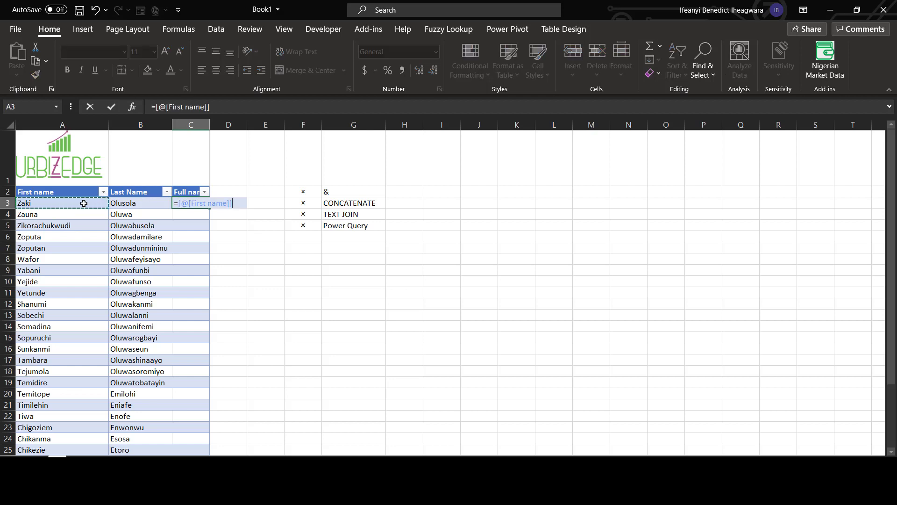
text(&)
click(131, 204)
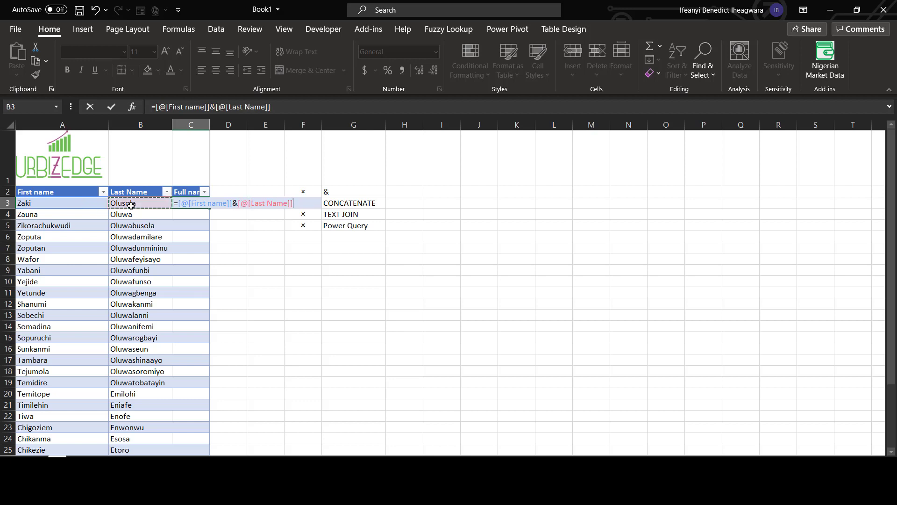
key(Return)
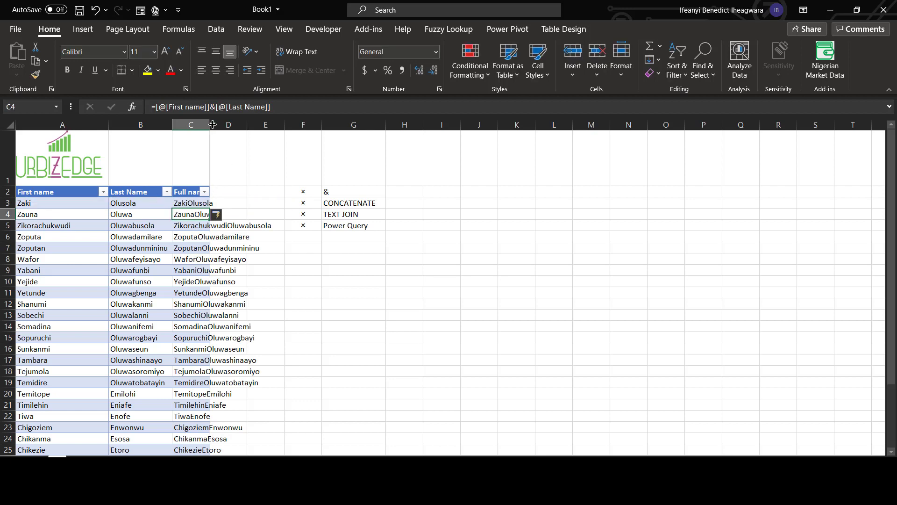
double_click(209, 124)
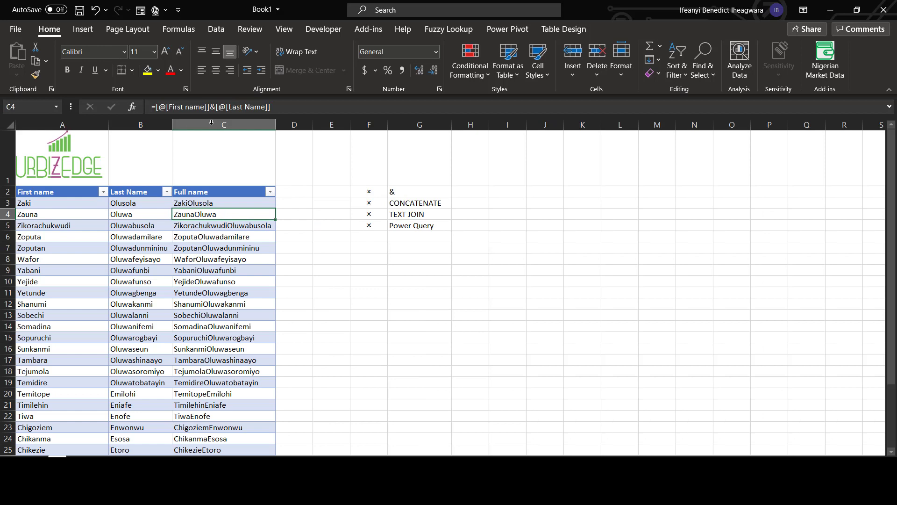
click(225, 205)
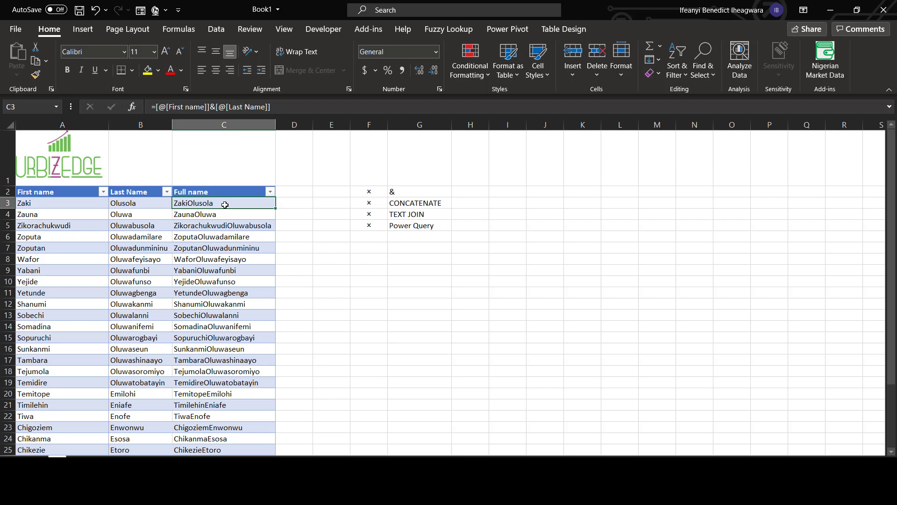
Change the Full name formula to =[@[First name]]&" "&[@[Last Name]] for space-separated names.
double_click(224, 204)
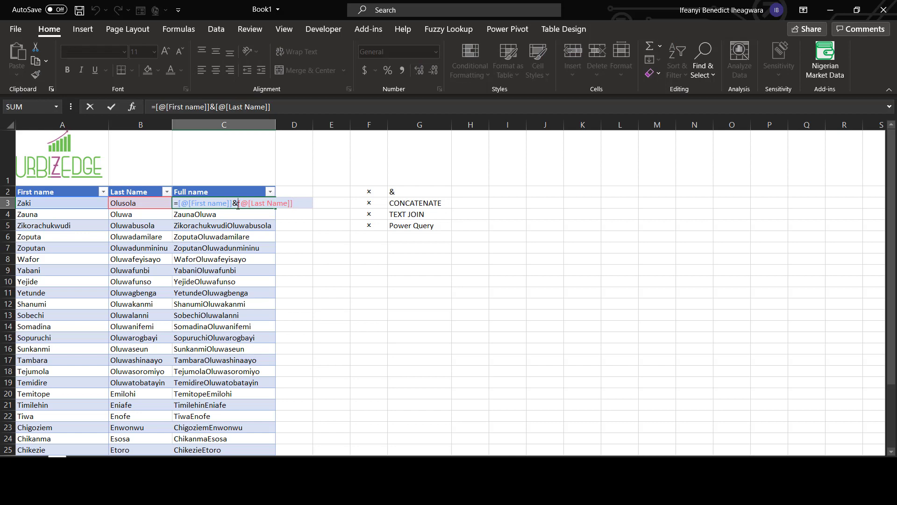
text(")
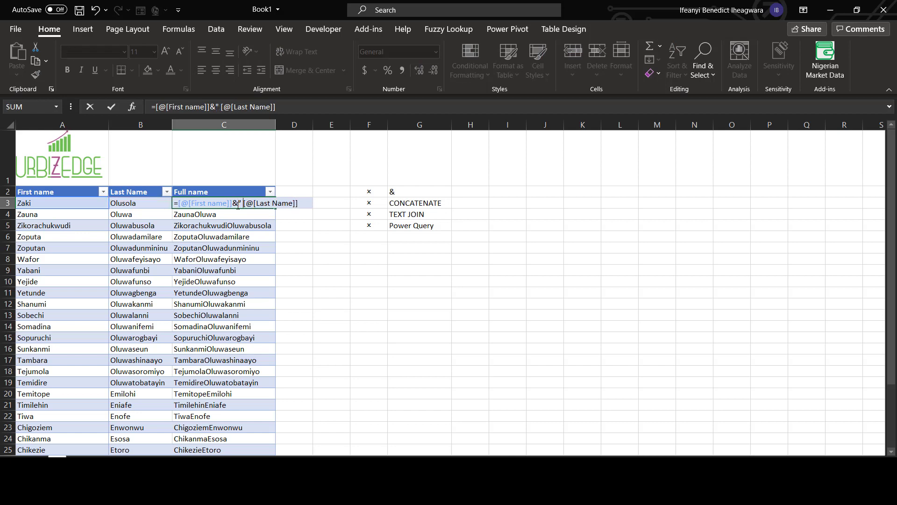
text( ")
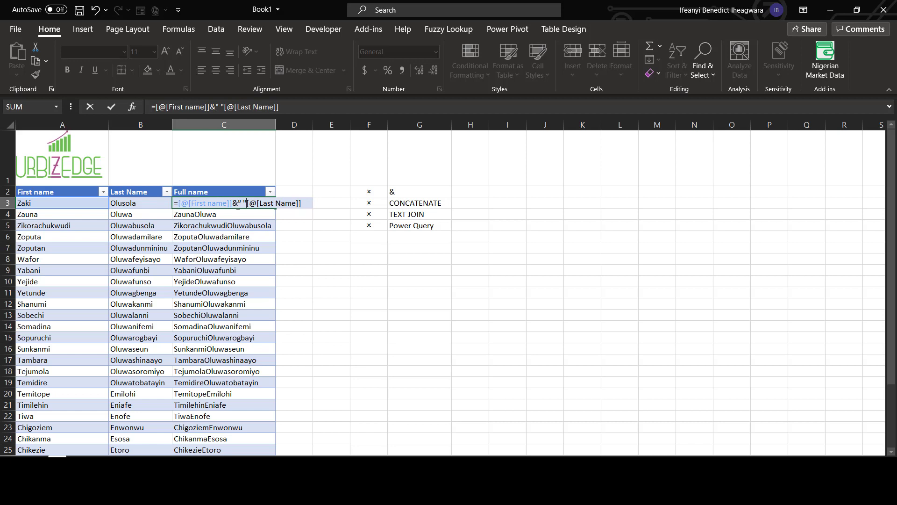
text(&)
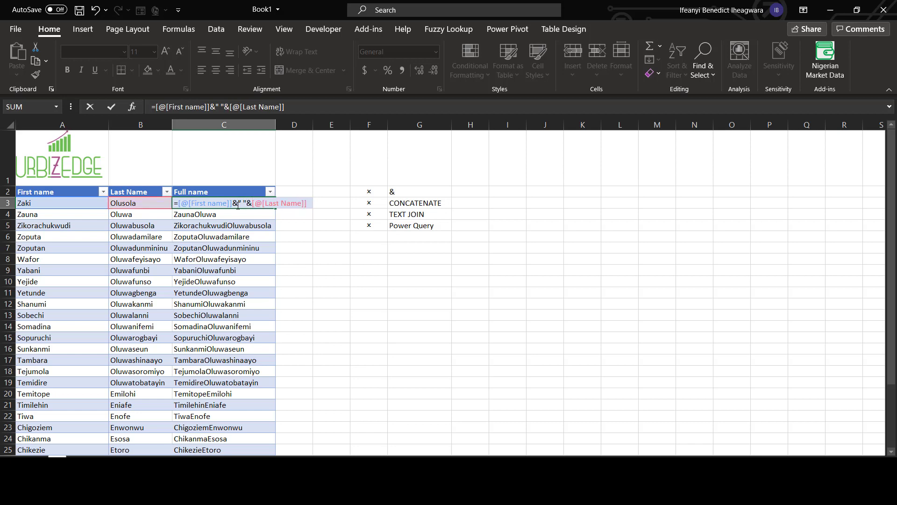
key(Return)
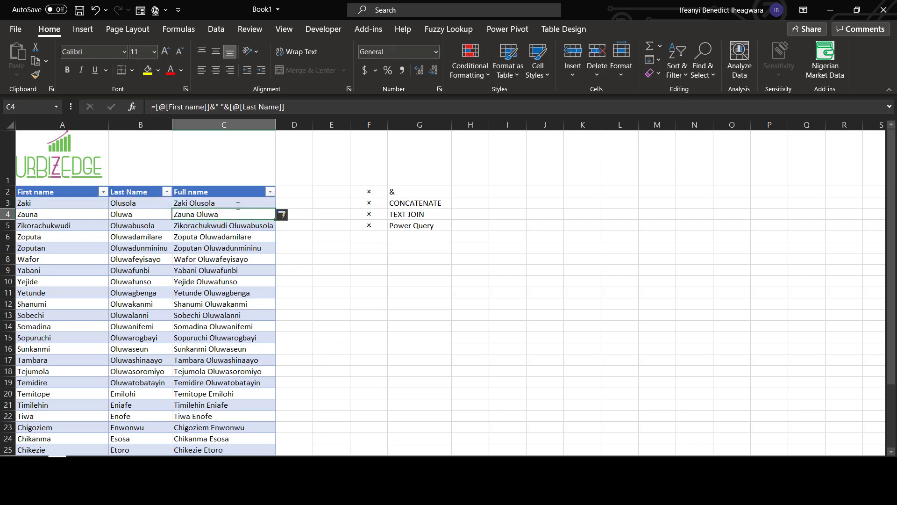
click(297, 191)
Add a 'full name' column D using =CONCATENATE([@[First name]]," ",[@[Last Name]]), autofitted.
text(fu)
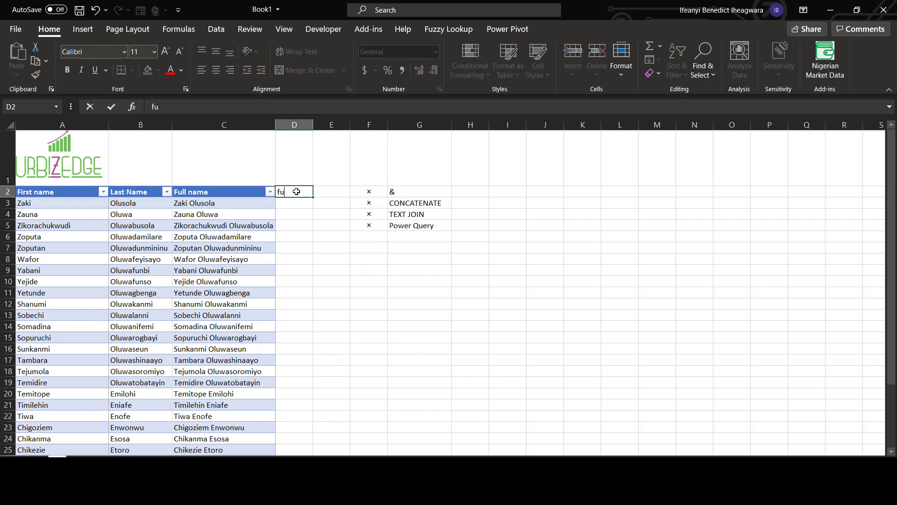
text(ll name)
key(Return)
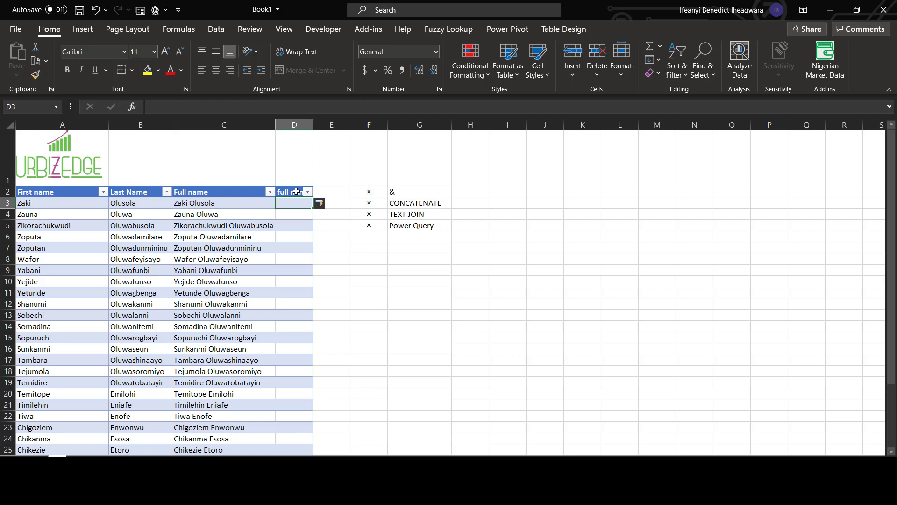
text(=con)
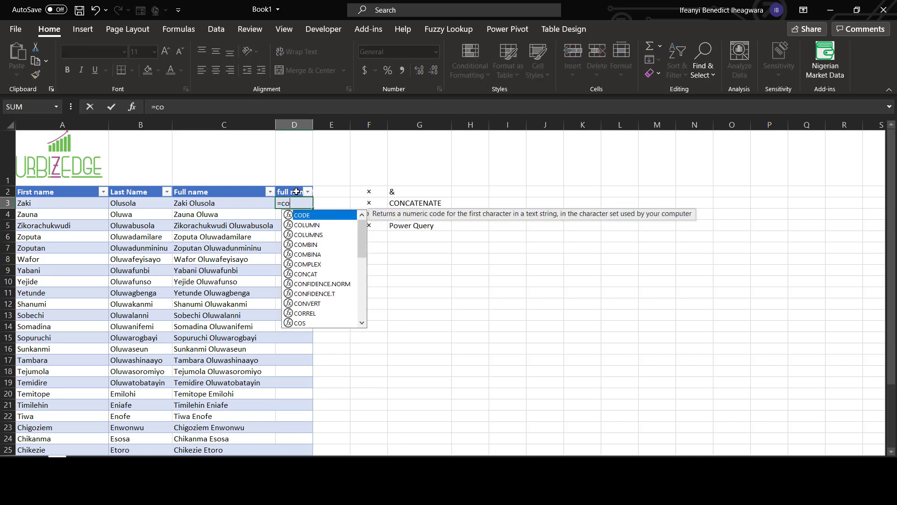
key(Down)
key(Down)
key(Down)
key(Down)
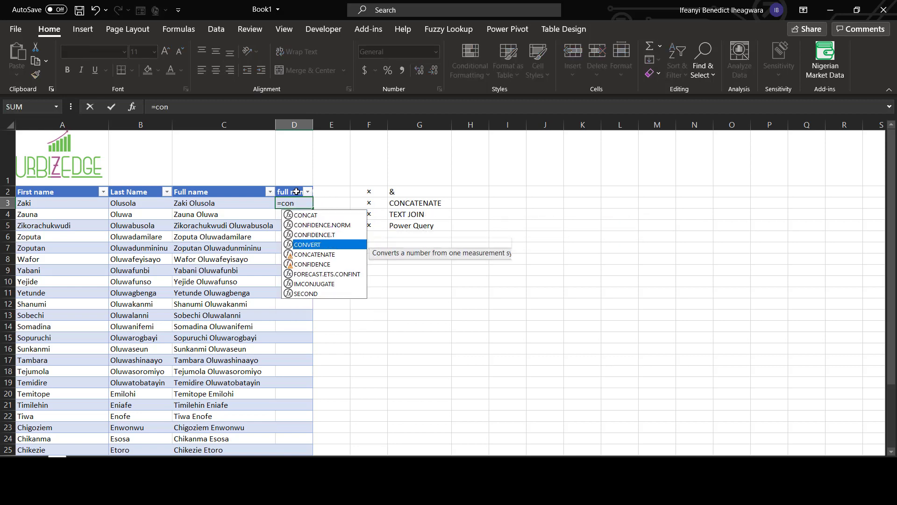
key(Tab)
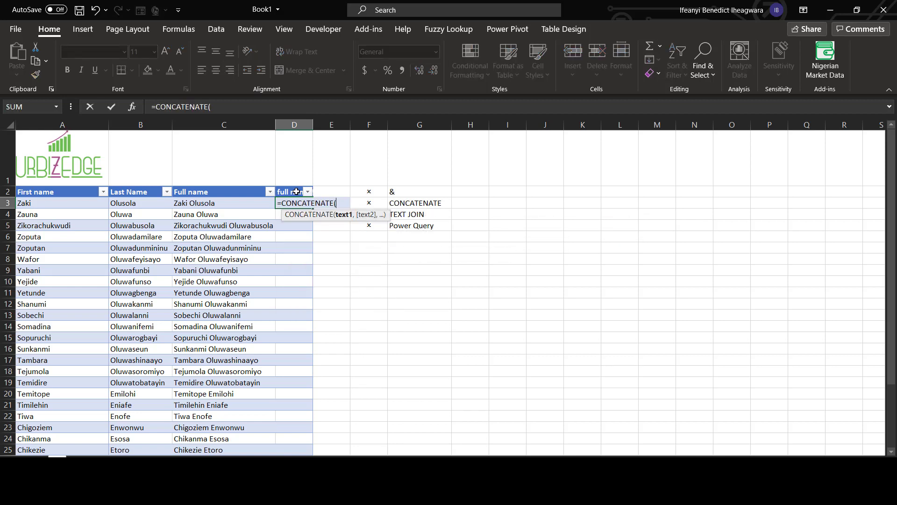
click(58, 205)
text(,)
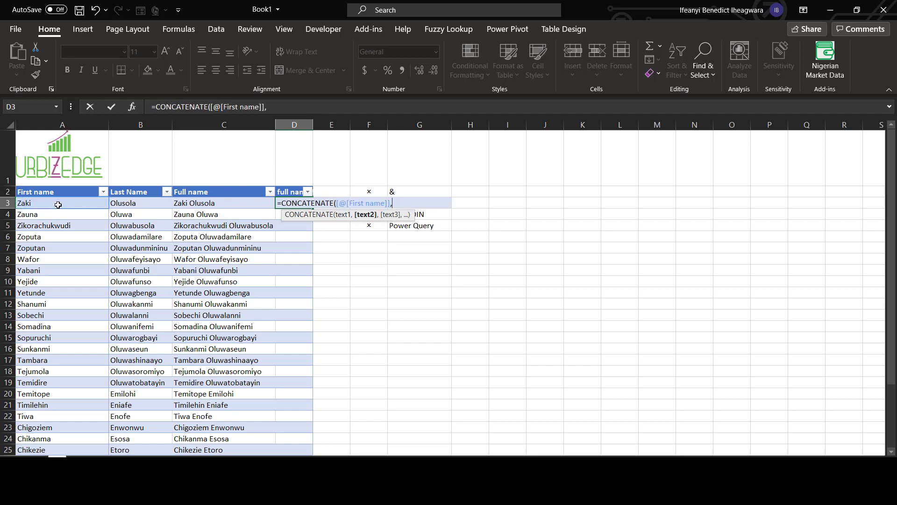
text(" ",)
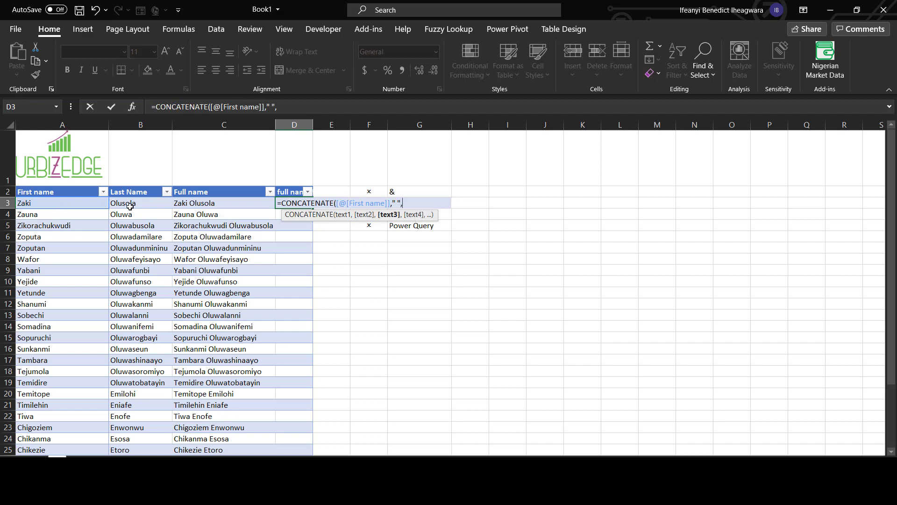
click(130, 206)
text())
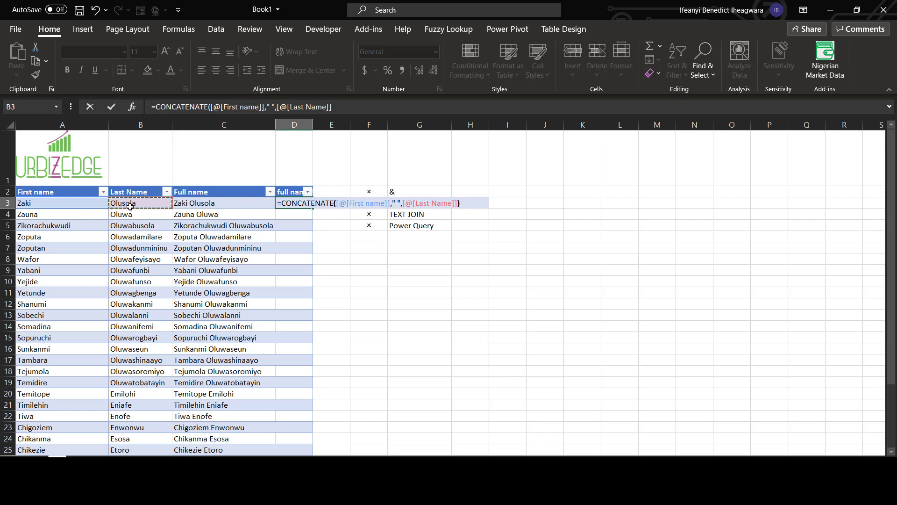
key(Return)
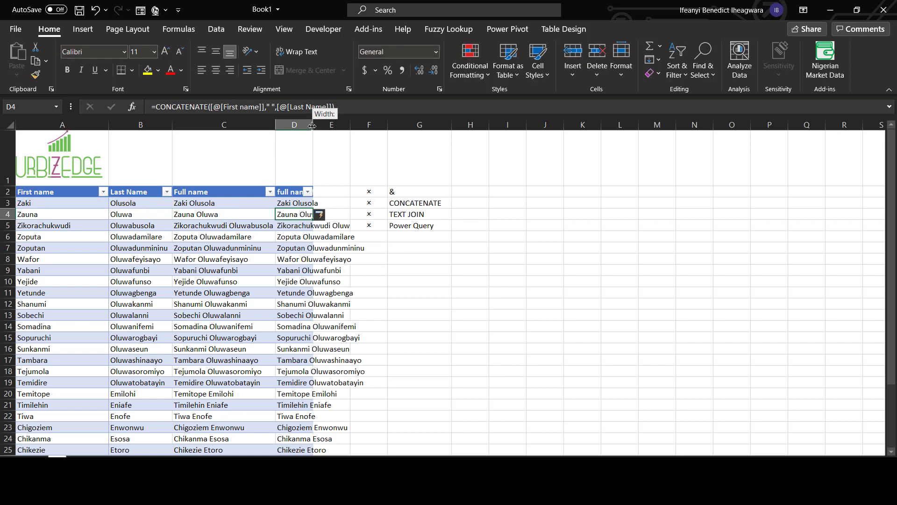
double_click(316, 125)
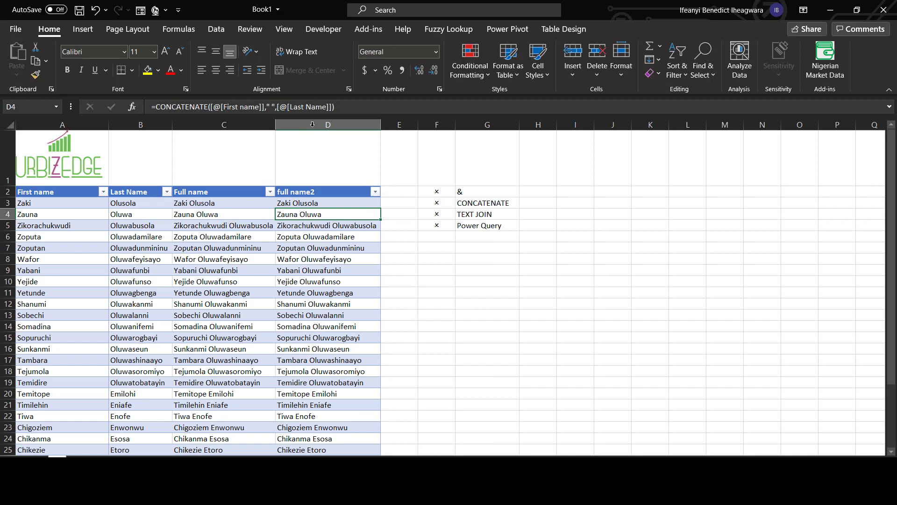
Add a 'full nam' header in column E for another full-name column.
click(395, 204)
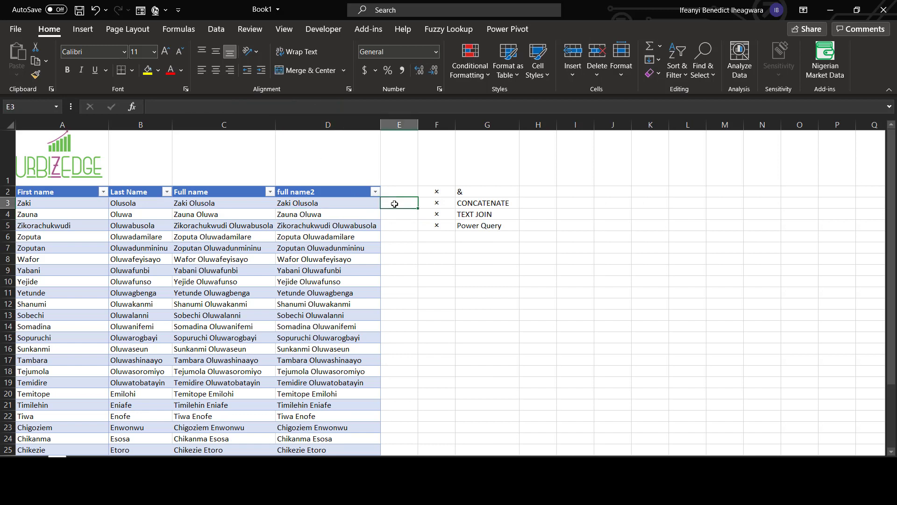
key(Up)
text(full)
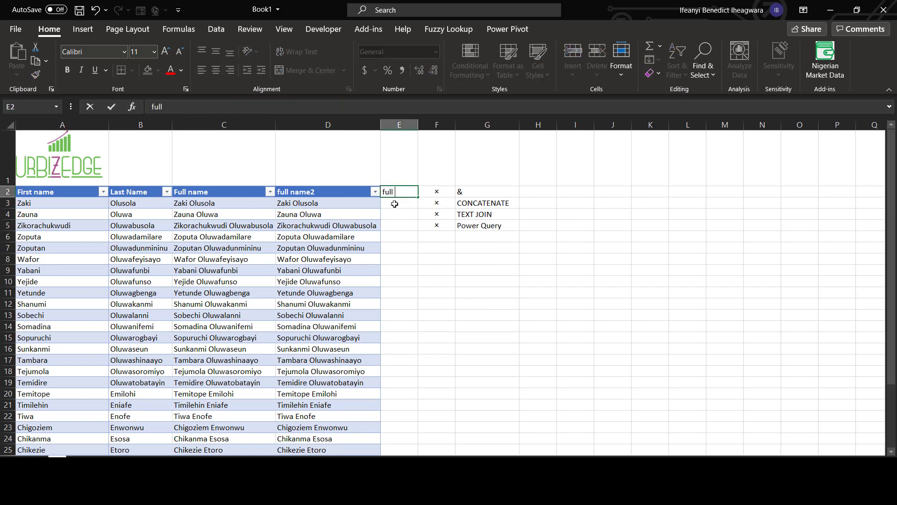
text( nam)
key(Return)
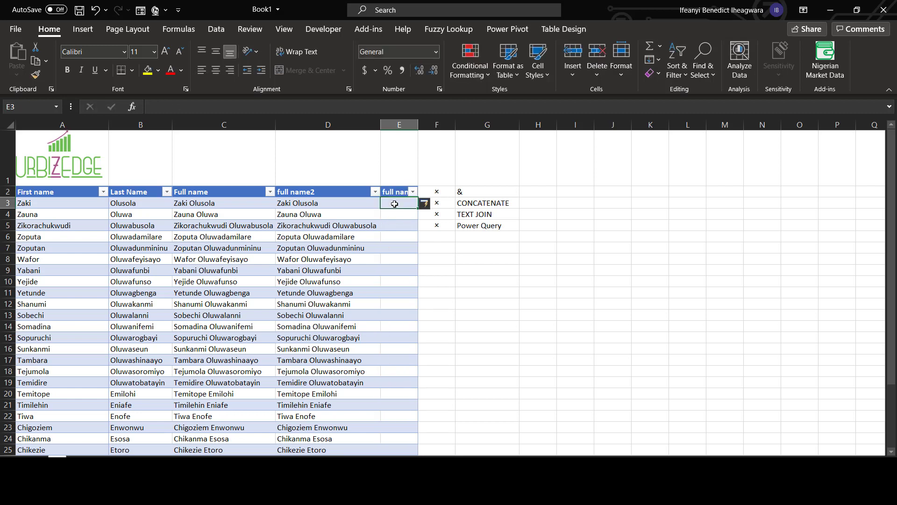
Fill column E with =TEXTJOIN(" ",0,[@[First name]],[@[Last Name]]).
text(=text)
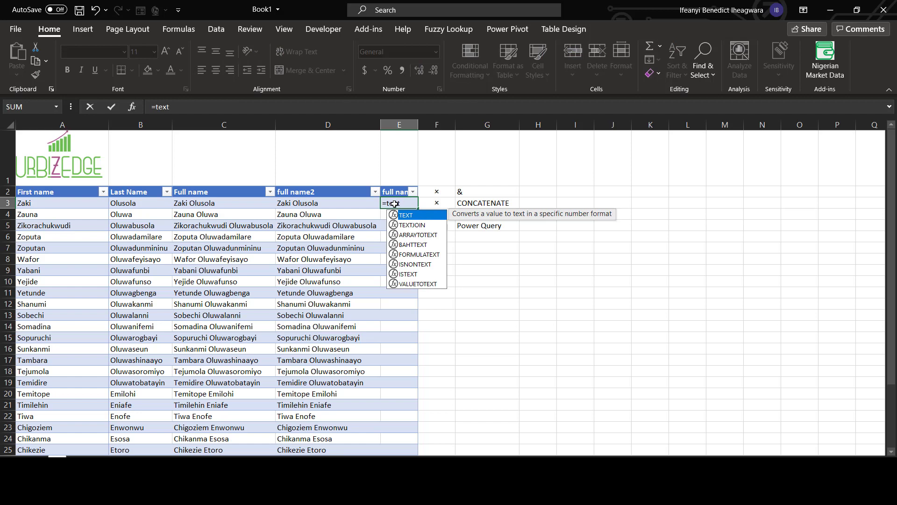
key(Down)
key(Tab)
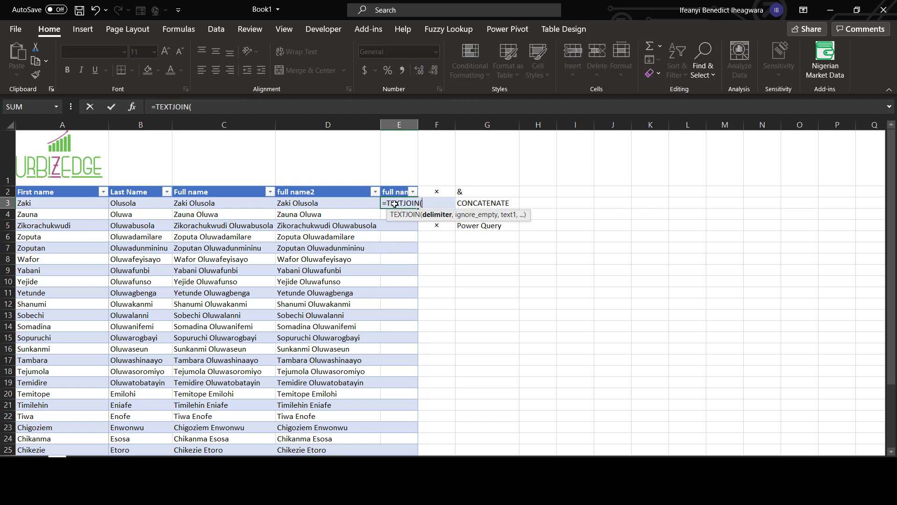
text(" ",)
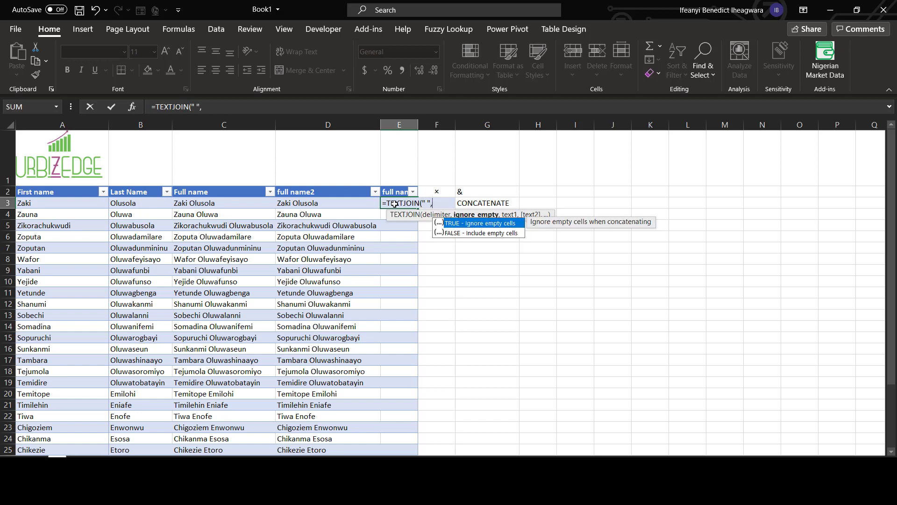
text(0)
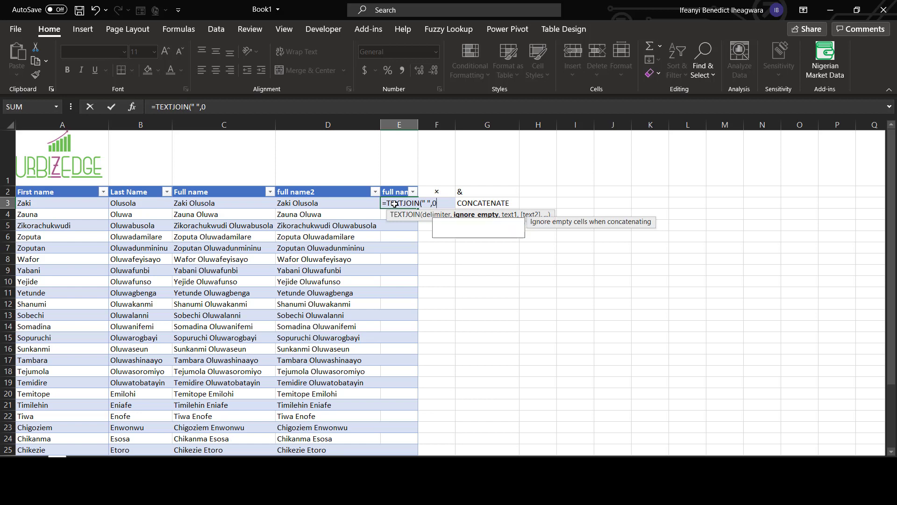
text(,)
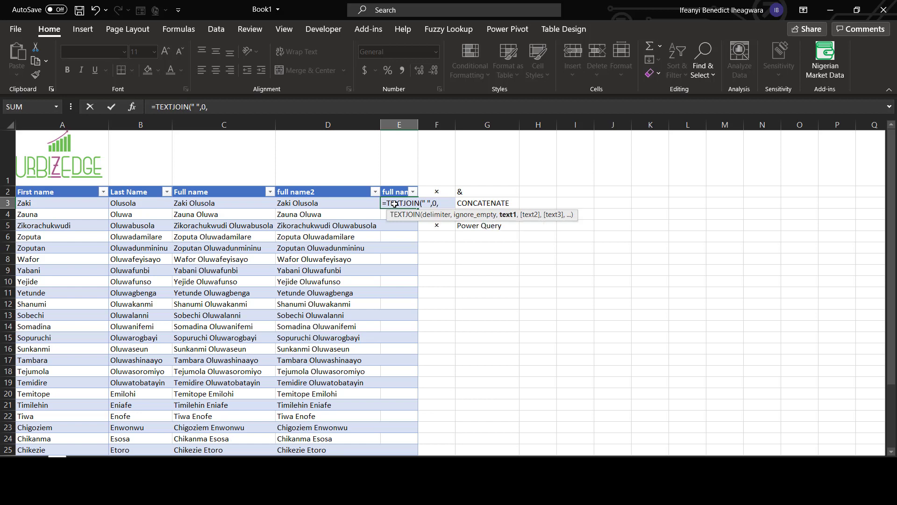
click(74, 206)
text(,)
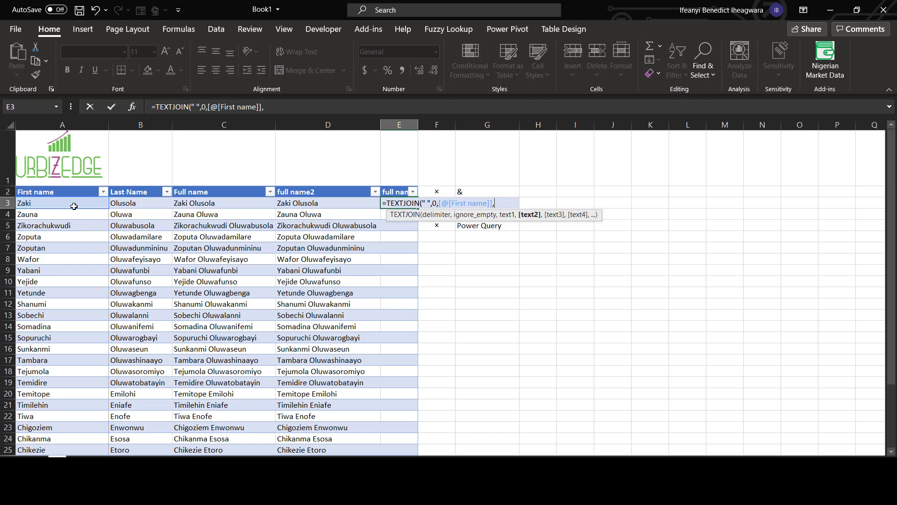
click(134, 204)
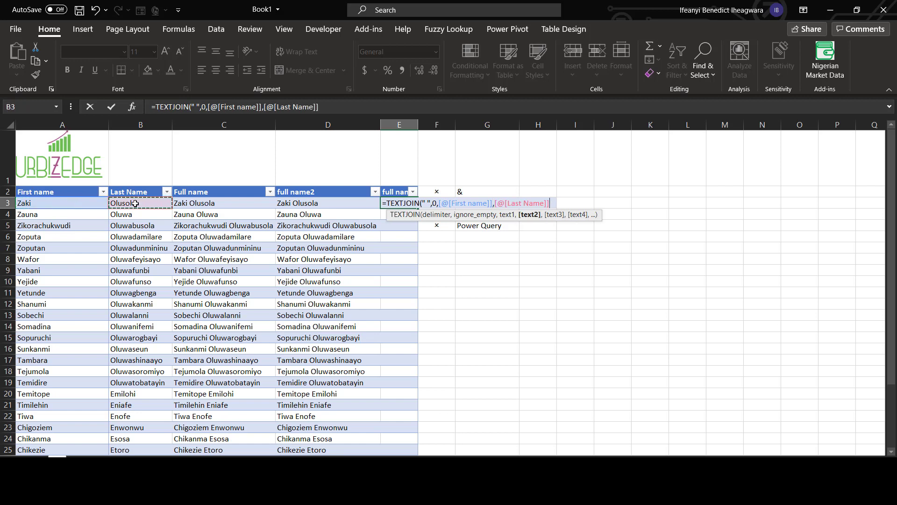
text())
key(Return)
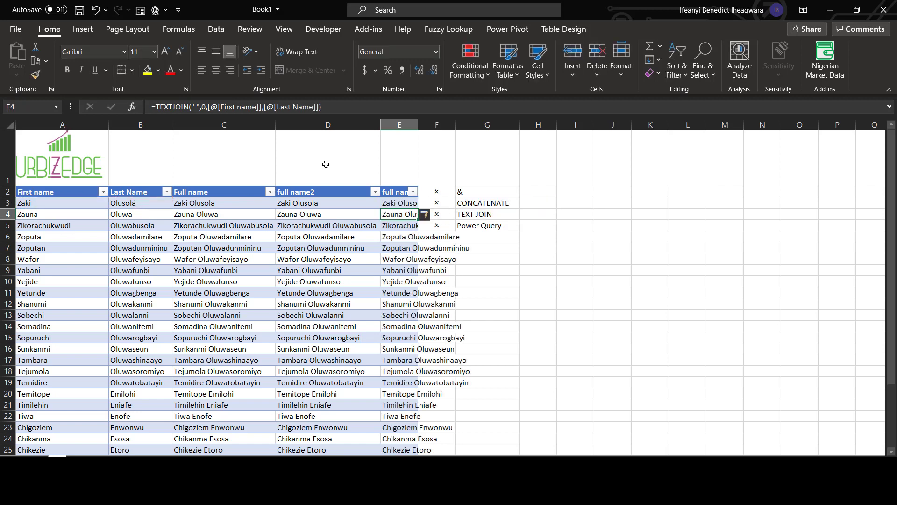
Autofit column E, tick &, CONCATENATE and TEXT JOIN with P, then go to the names-only sheet.
double_click(418, 125)
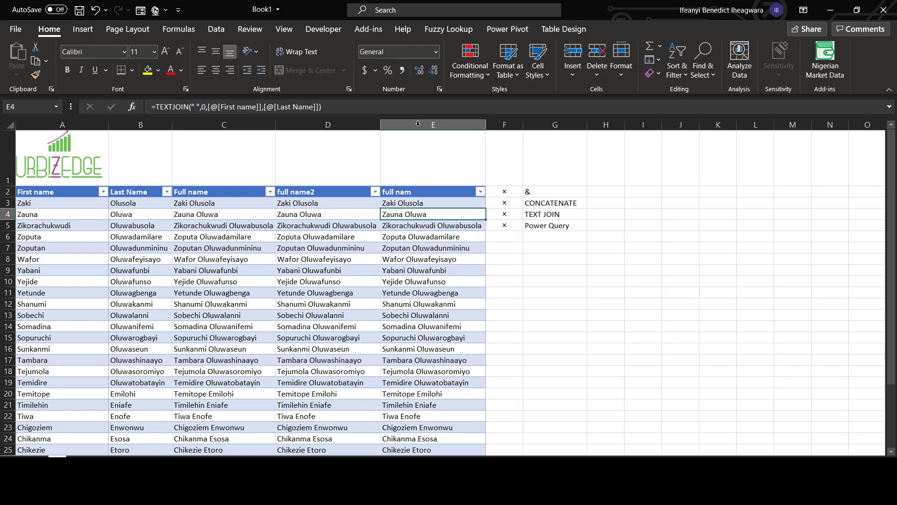
click(505, 193)
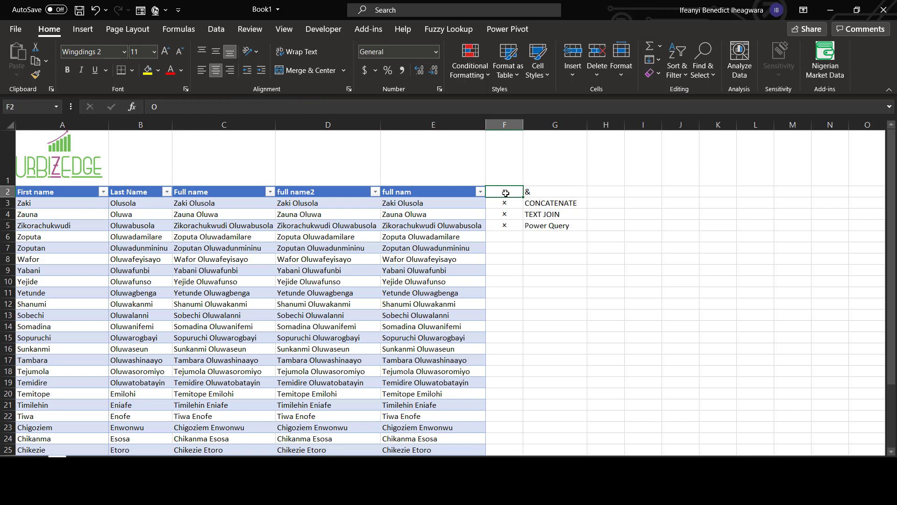
text(P)
key(Return)
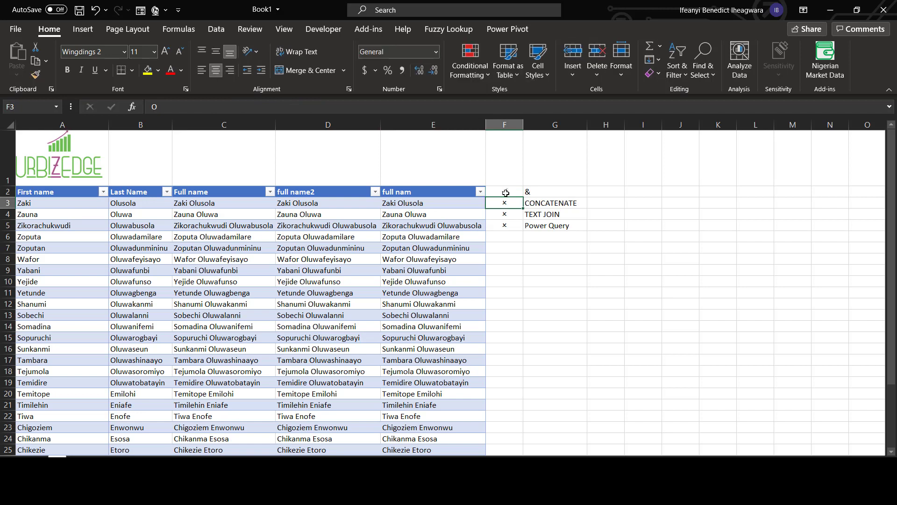
text(P)
key(Return)
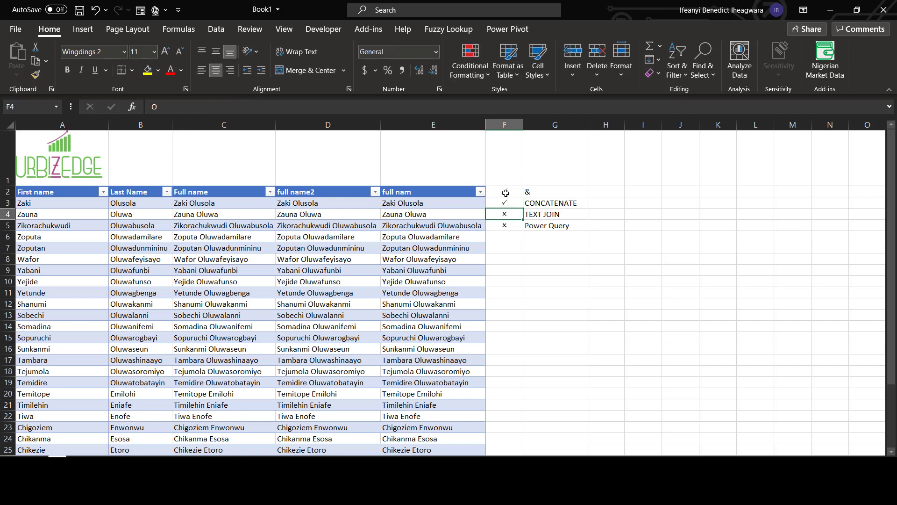
text(P)
key(Return)
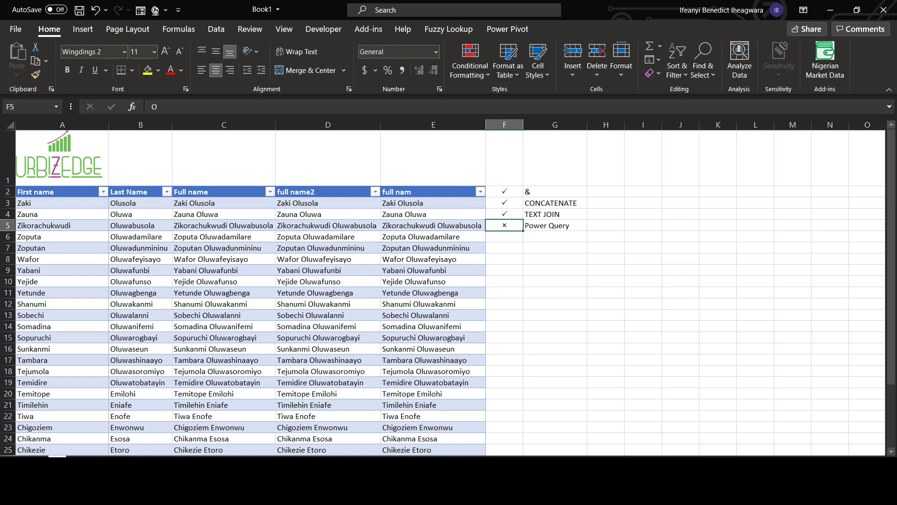
key(ctrl+Page_Down)
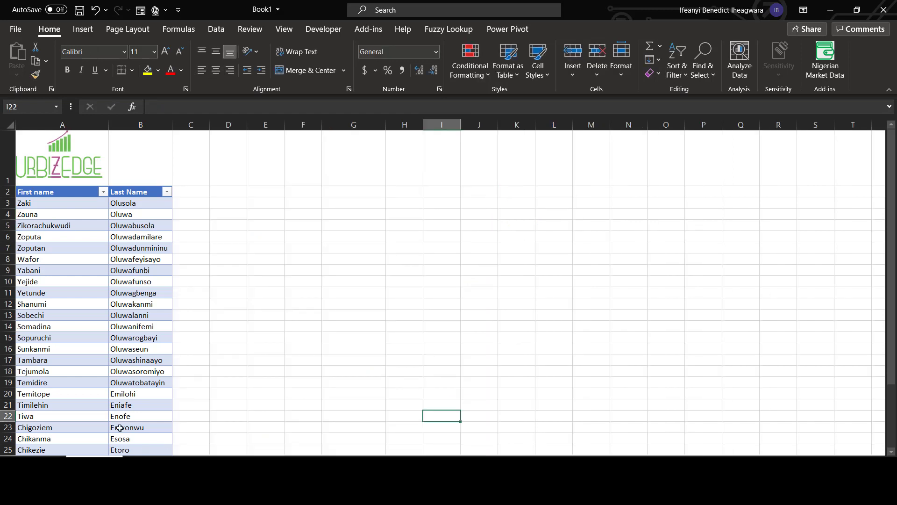
Load the First name/Last Name table into Power Query Editor via From Table/Range.
click(216, 29)
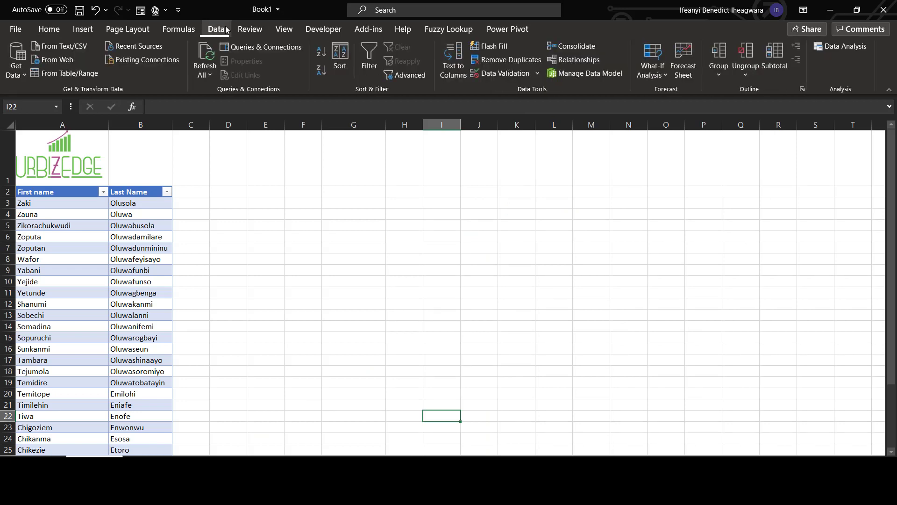
click(55, 73)
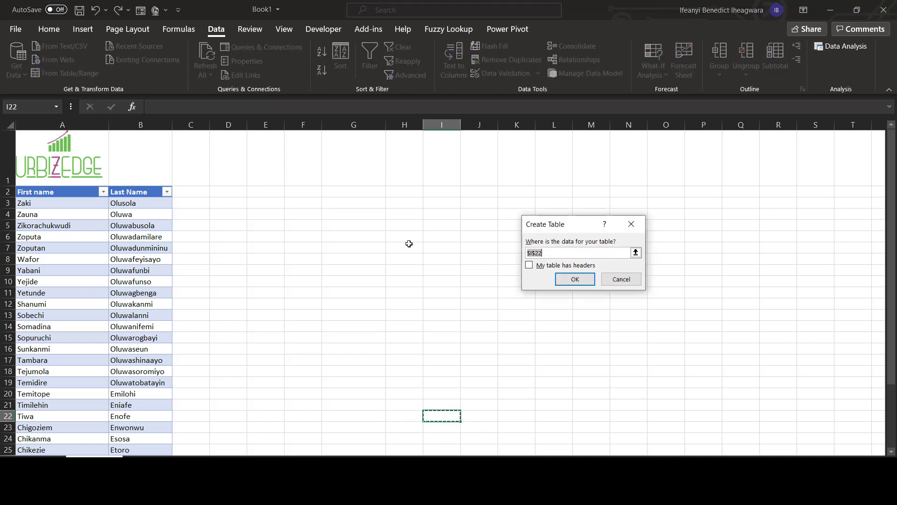
click(621, 280)
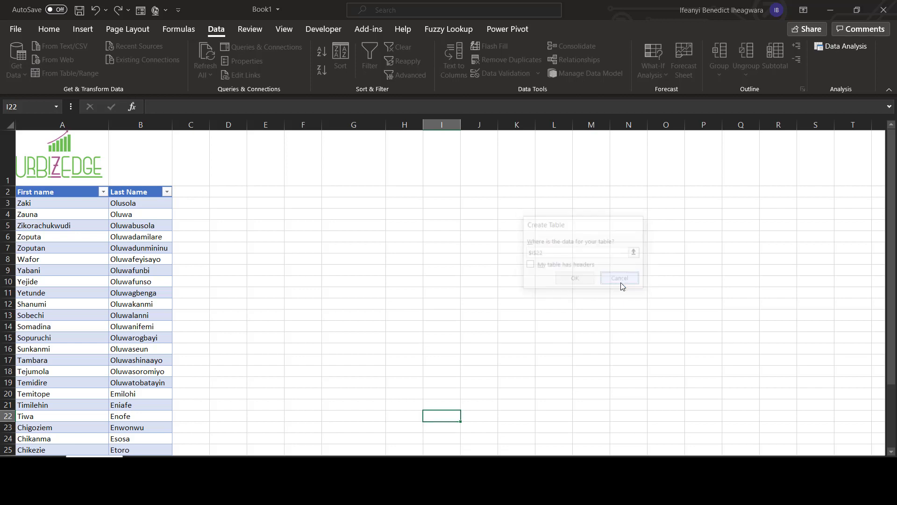
click(76, 271)
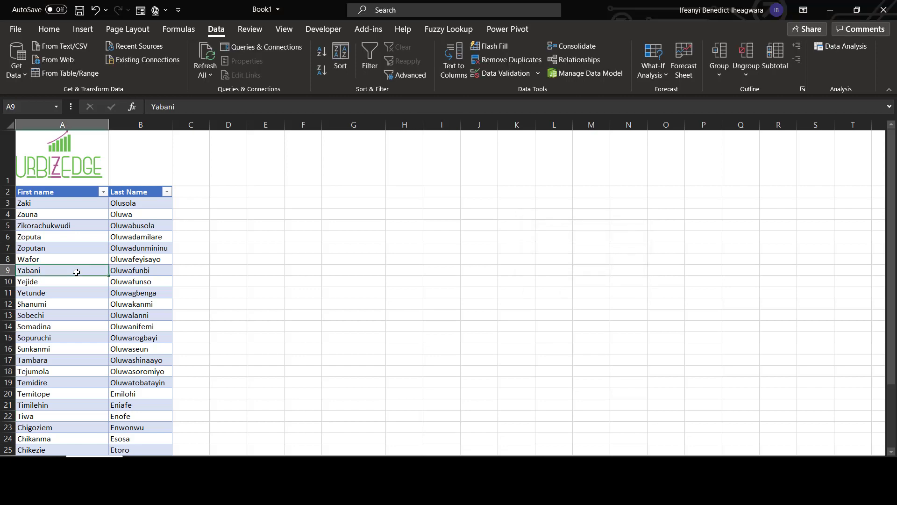
click(65, 73)
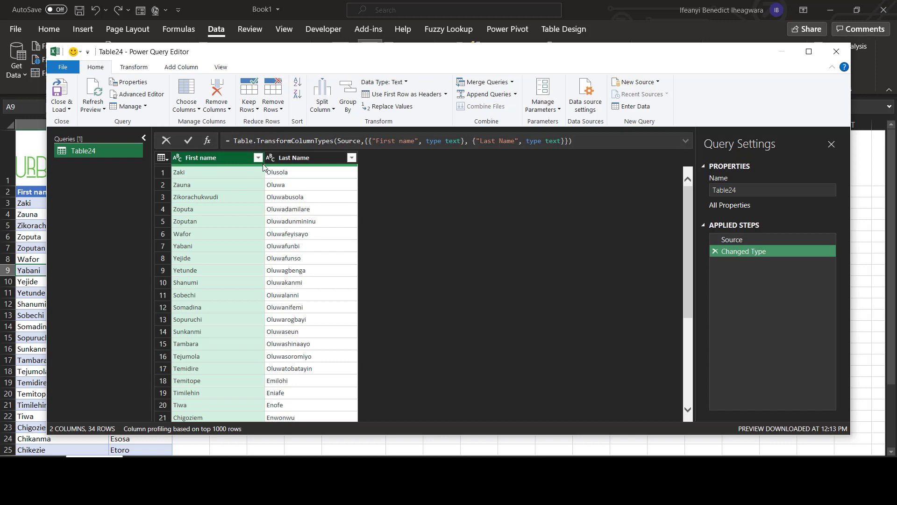
Select both First name and Last Name columns and open Merge Columns.
ctrl+click(288, 159)
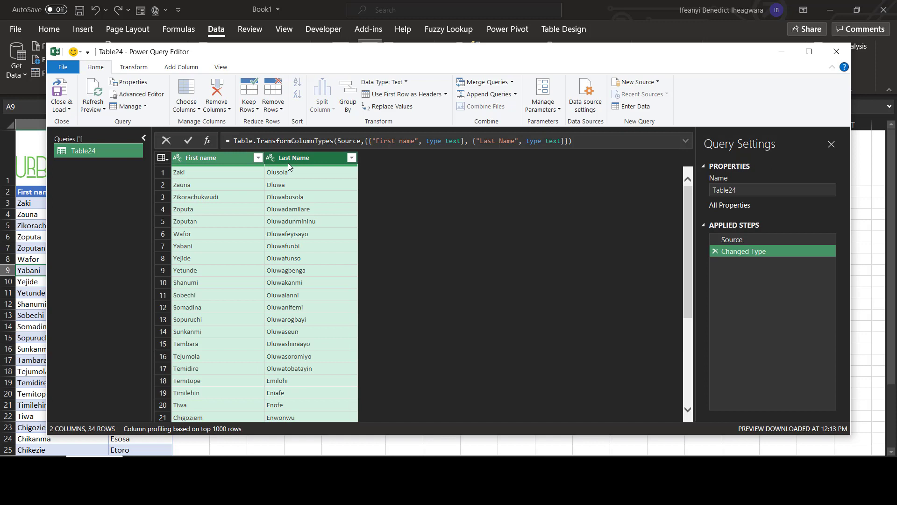
click(181, 67)
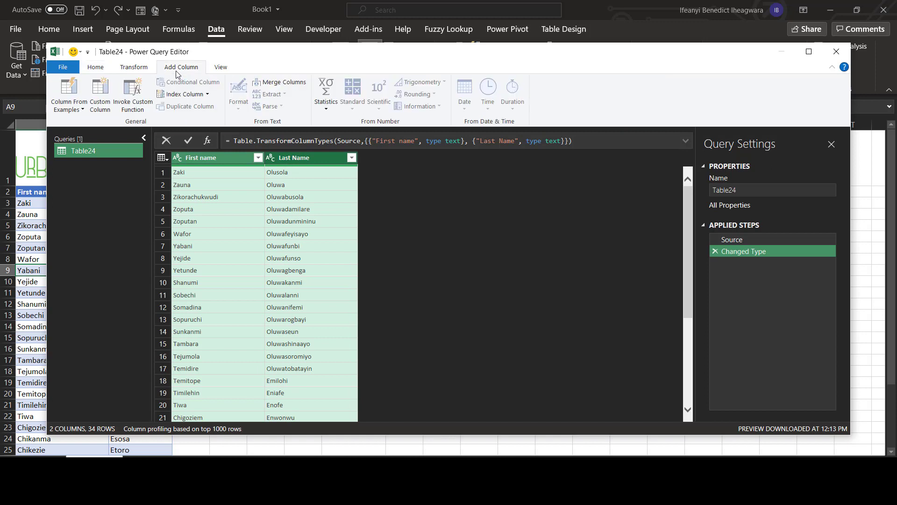
click(277, 85)
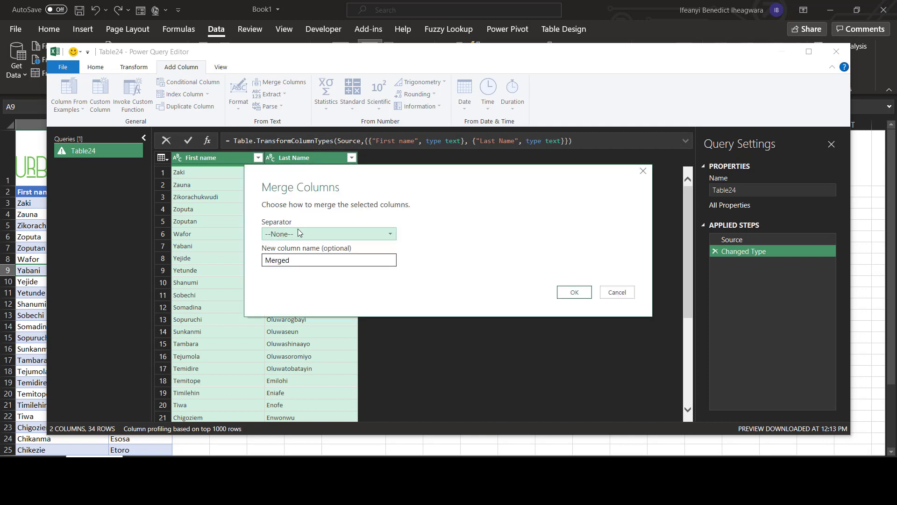
Merge the two columns with a Space separator into a new column named 'Full name'.
click(300, 233)
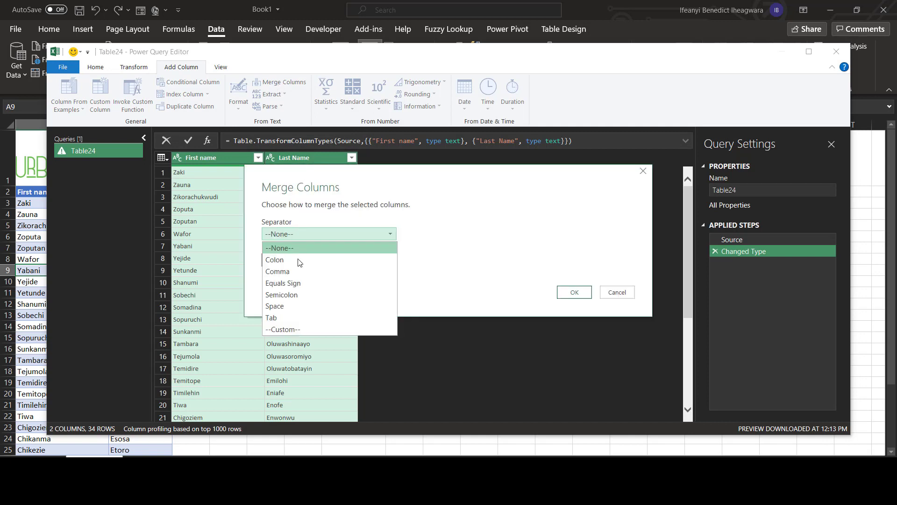
click(296, 306)
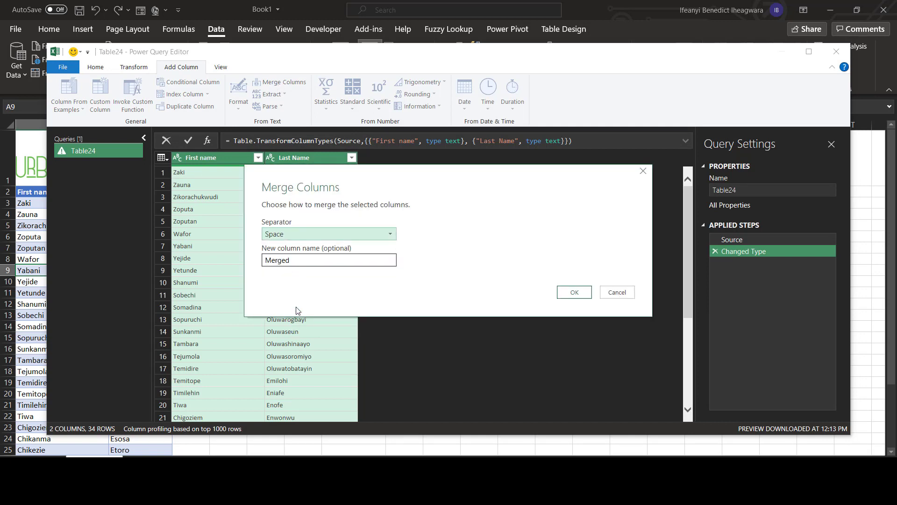
click(300, 259)
click(260, 261)
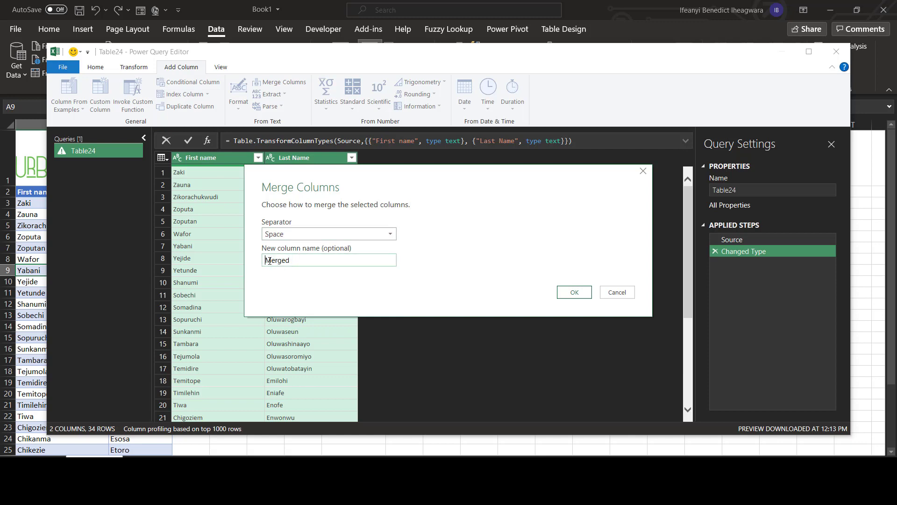
text(Full name)
key(Delete)
key(Delete)
key(Delete)
key(Delete)
key(Delete)
key(Delete)
key(Return)
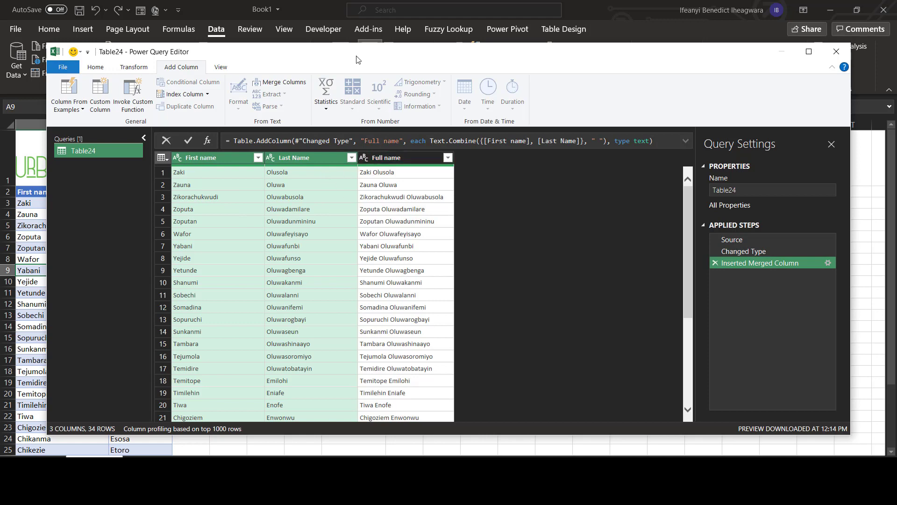
Close & Load the merged query into a new Excel sheet as Table24_2.
click(102, 70)
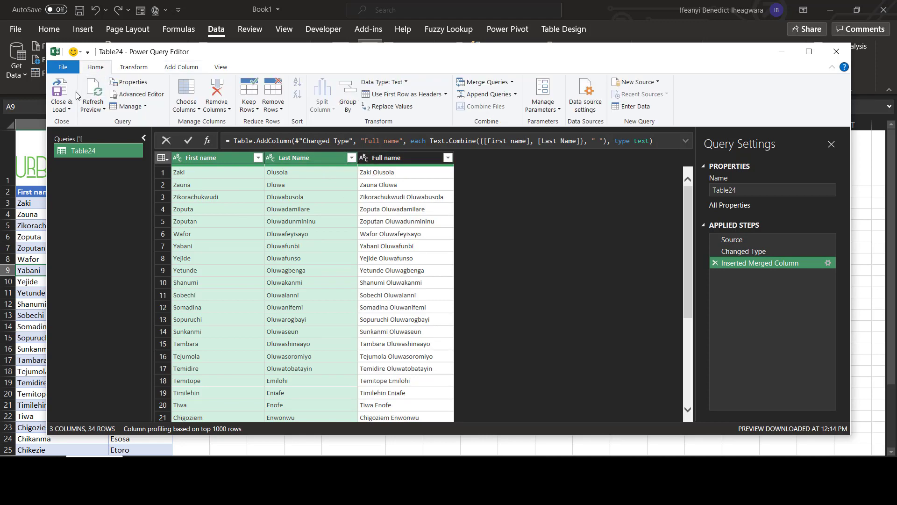
click(60, 96)
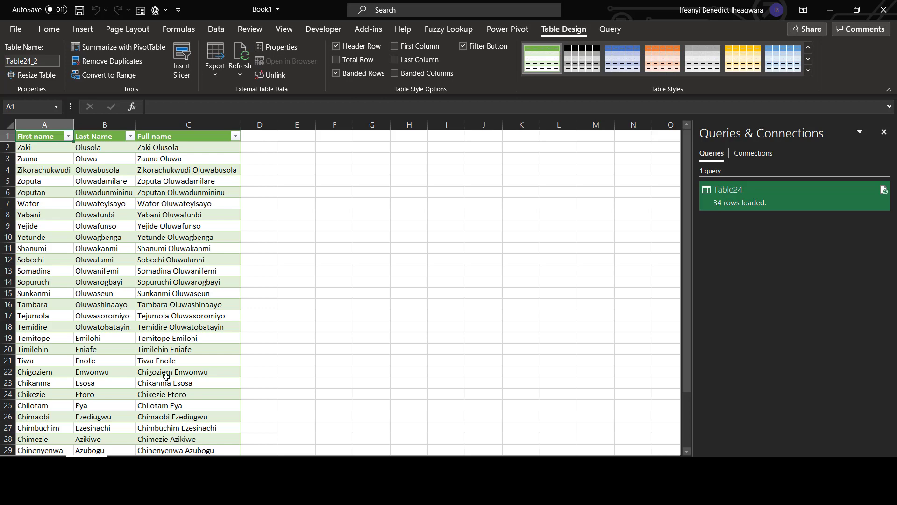
Tick off Power Query with a P in F5 on the checklist sheet.
click(57, 462)
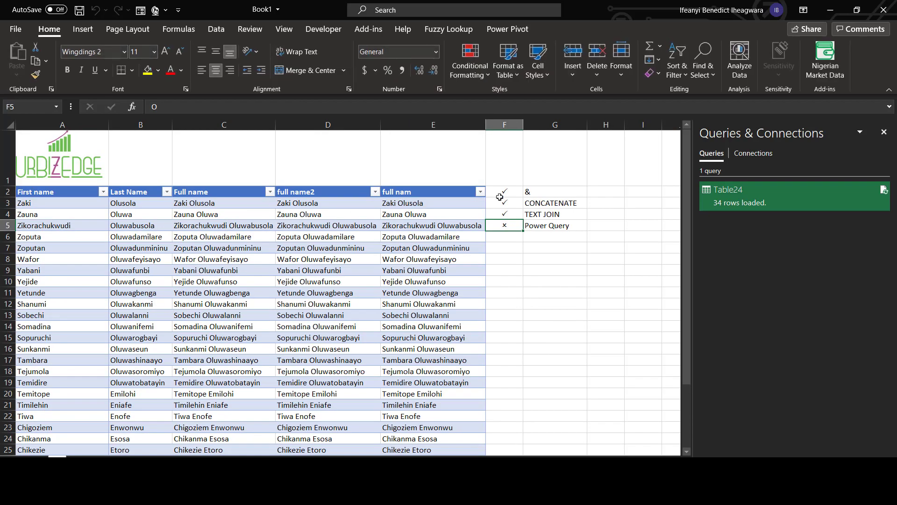
text(P)
key(Return)
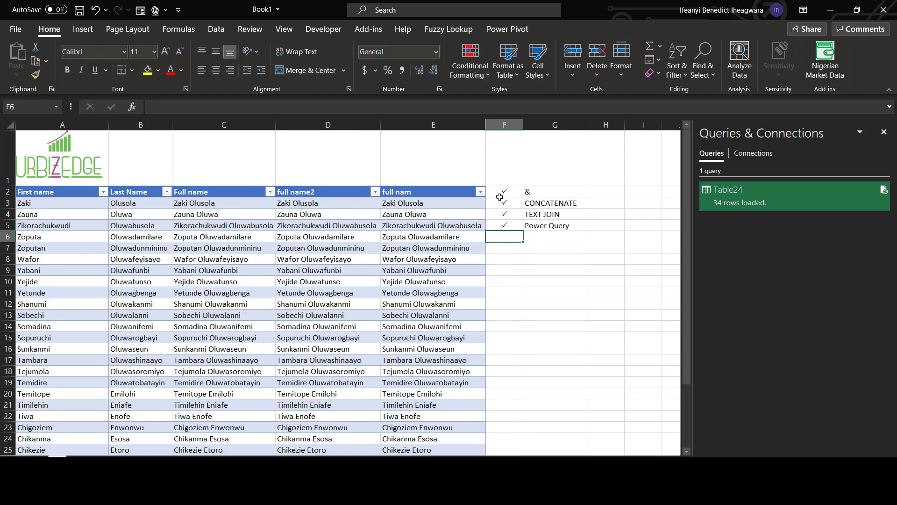